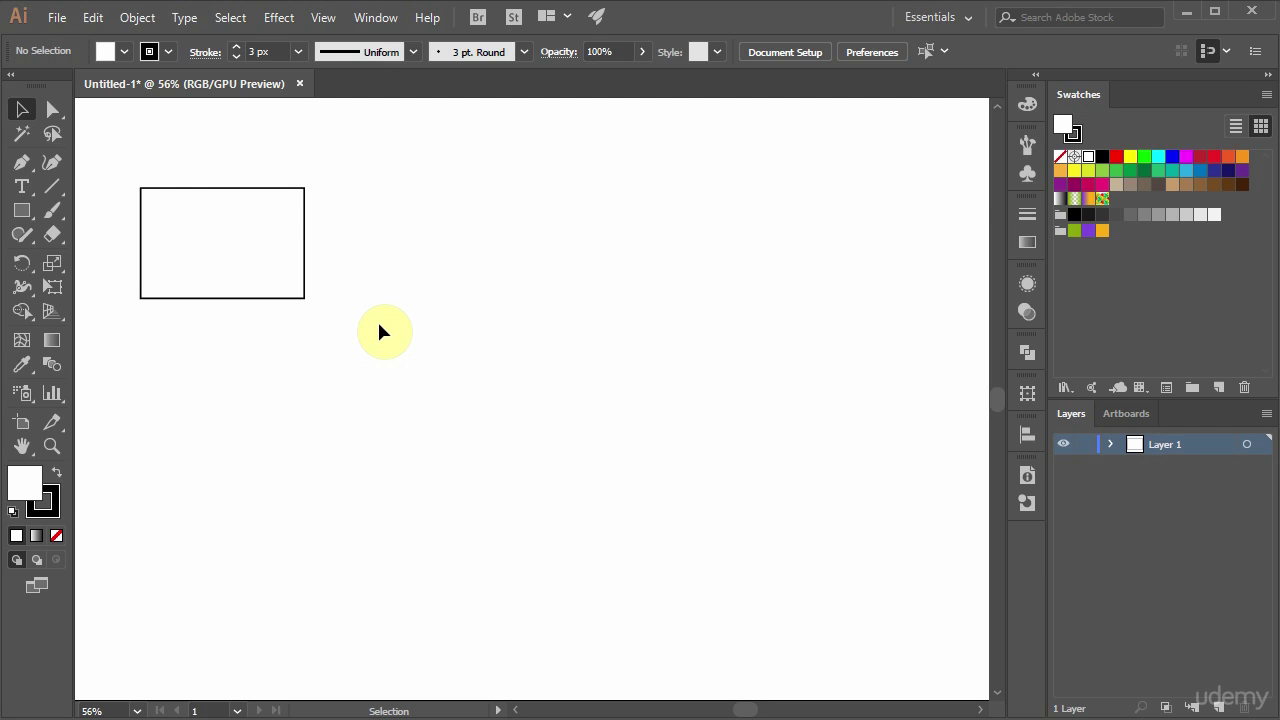
Copy the rectangle and try a regular paste twice, deleting the pasted copy each time.
left_click(240, 280)
key("ctrl+c")
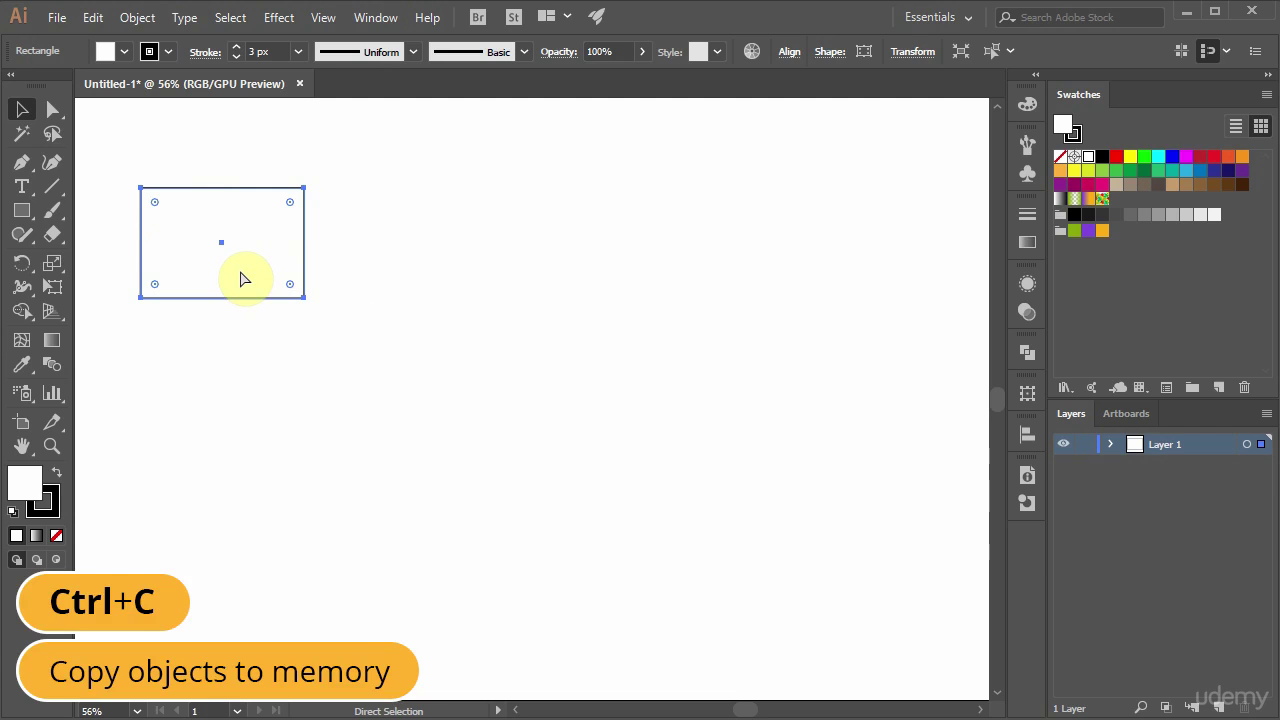
key("ctrl+v")
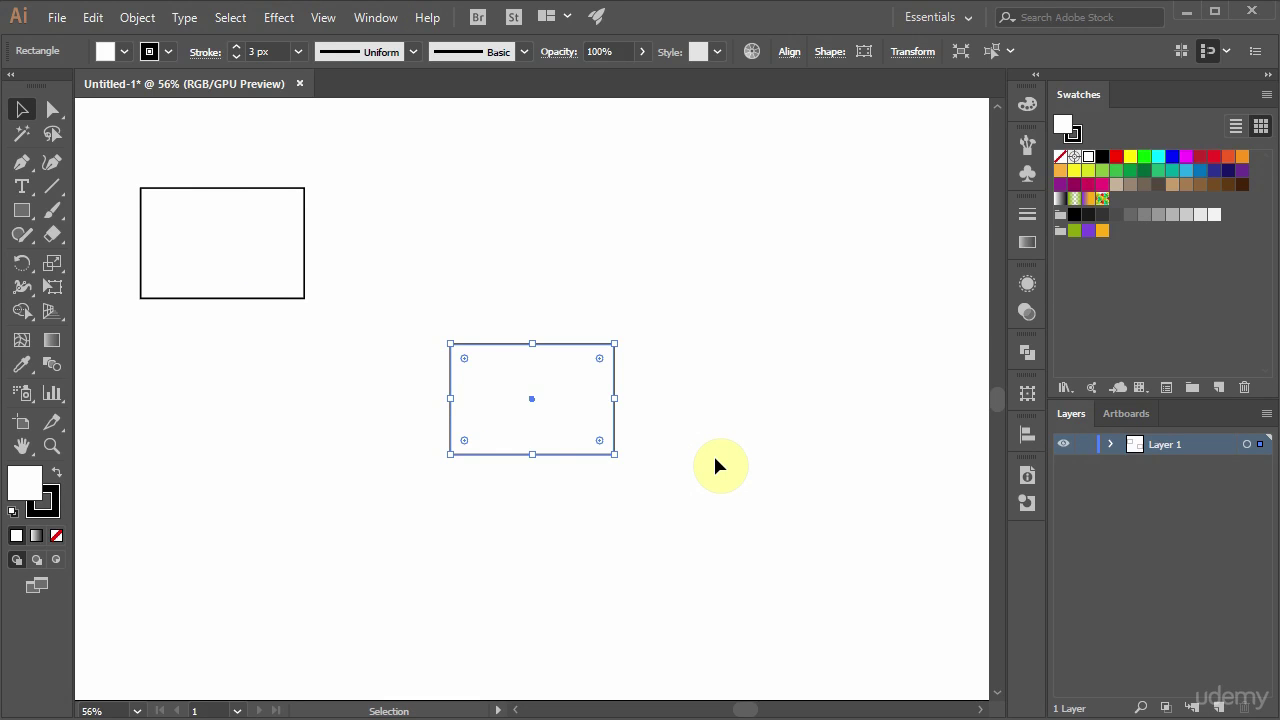
key("Delete")
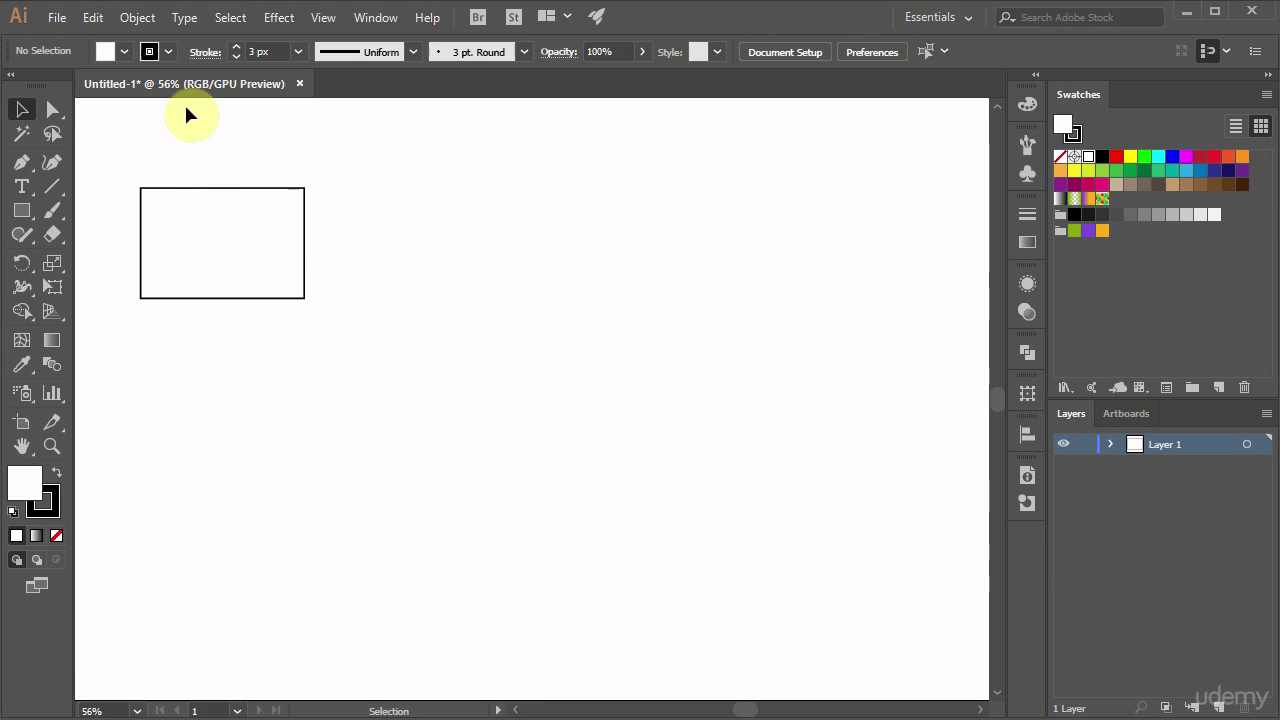
left_click(95, 19)
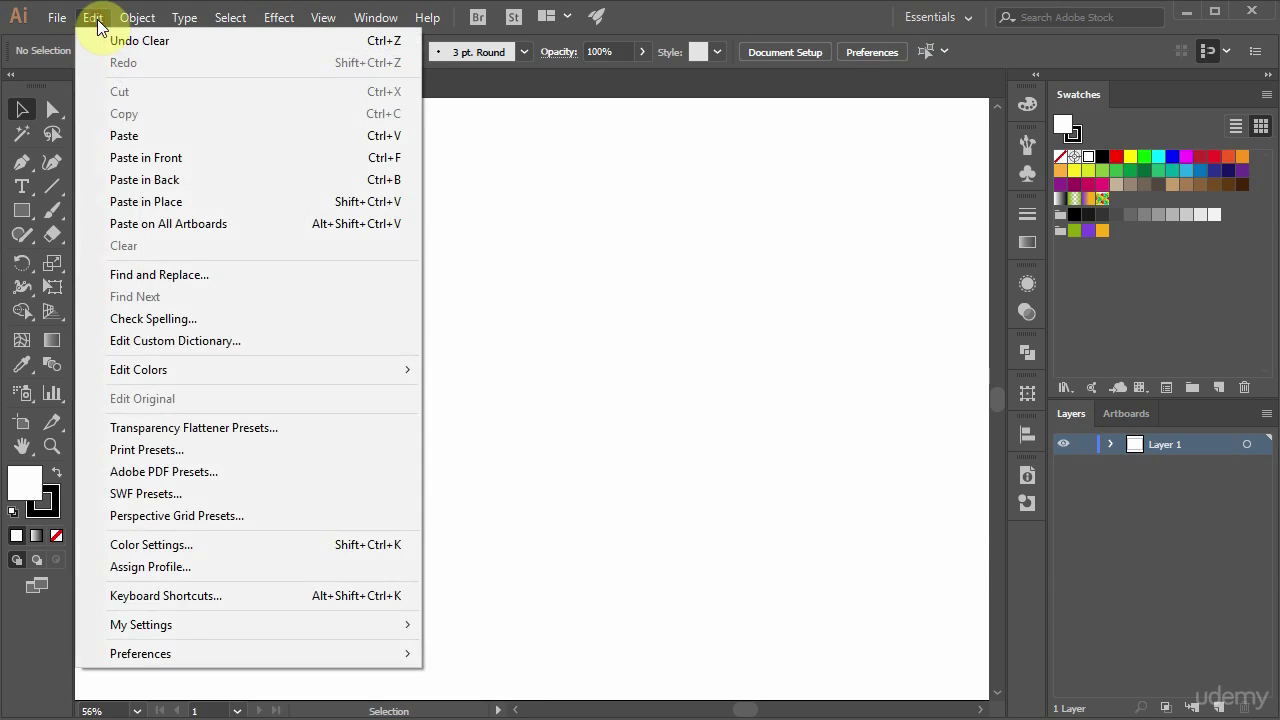
left_click(128, 135)
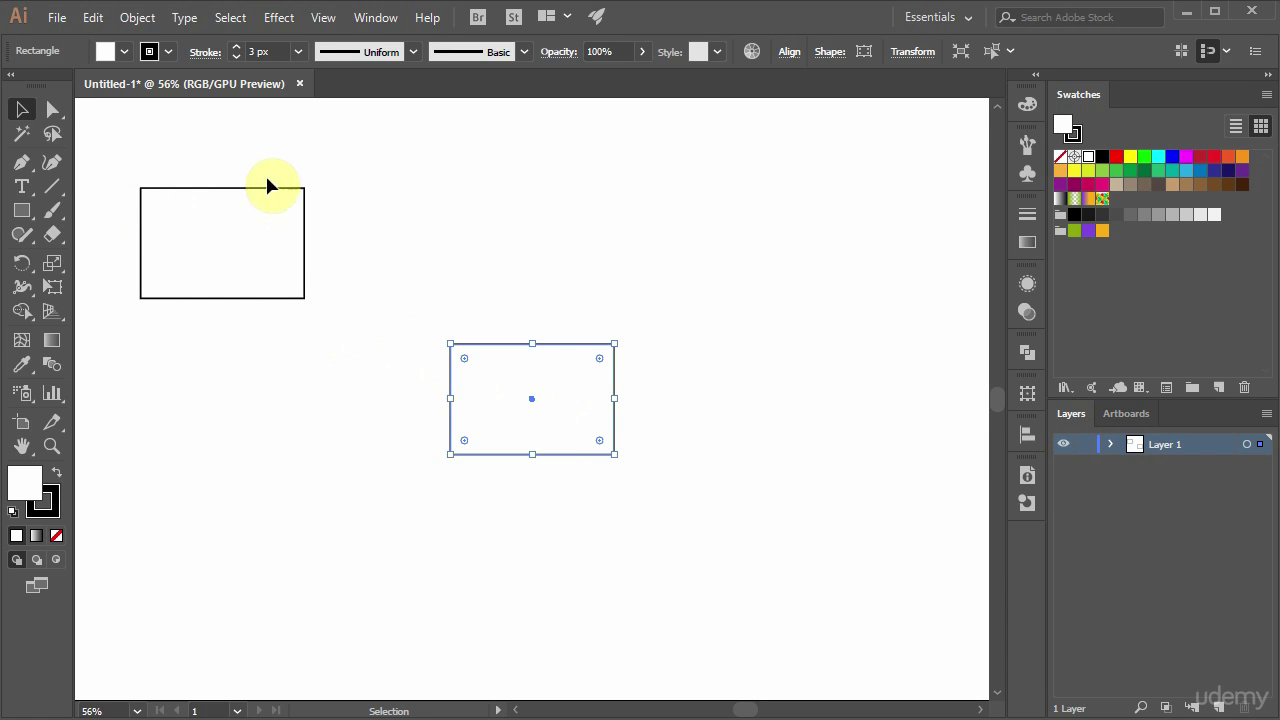
key("Delete")
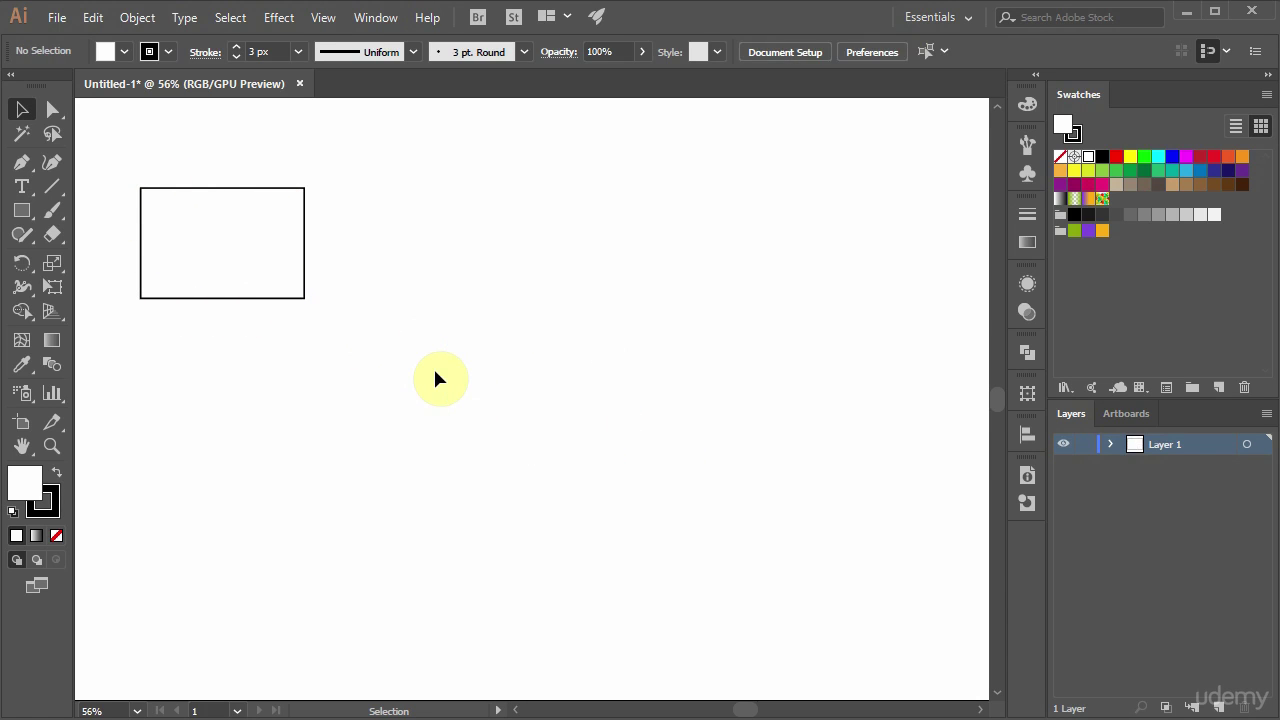
Try pasting the rectangle in place twice, moving each copy off the original and deleting it.
key("ctrl")
key("ctrl+shift+v")
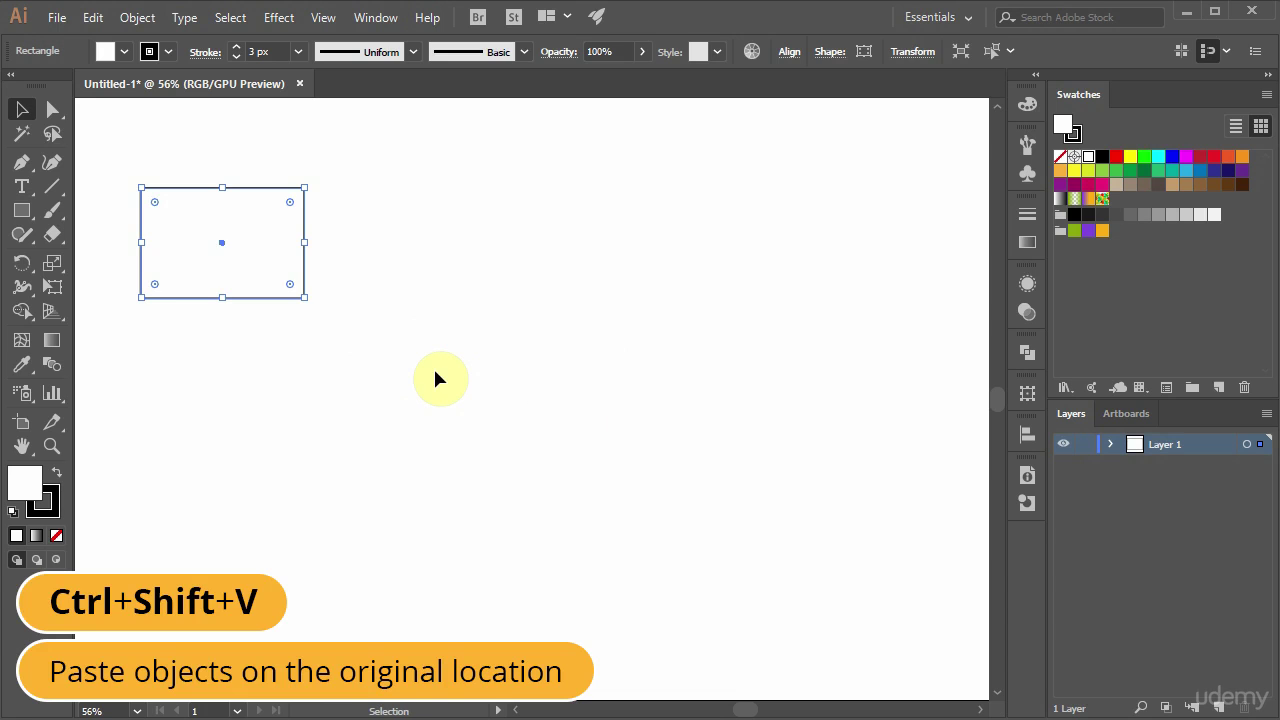
left_click_drag(224, 250, 401, 323)
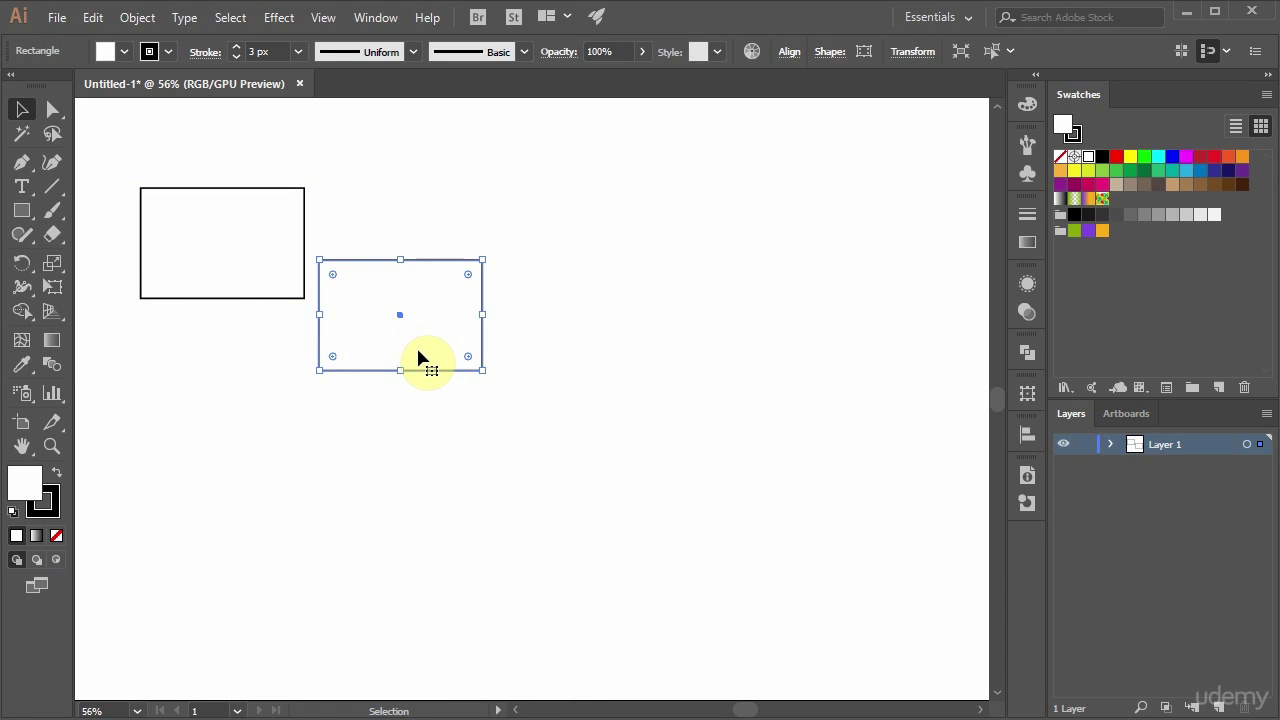
key("Delete")
left_click(92, 17)
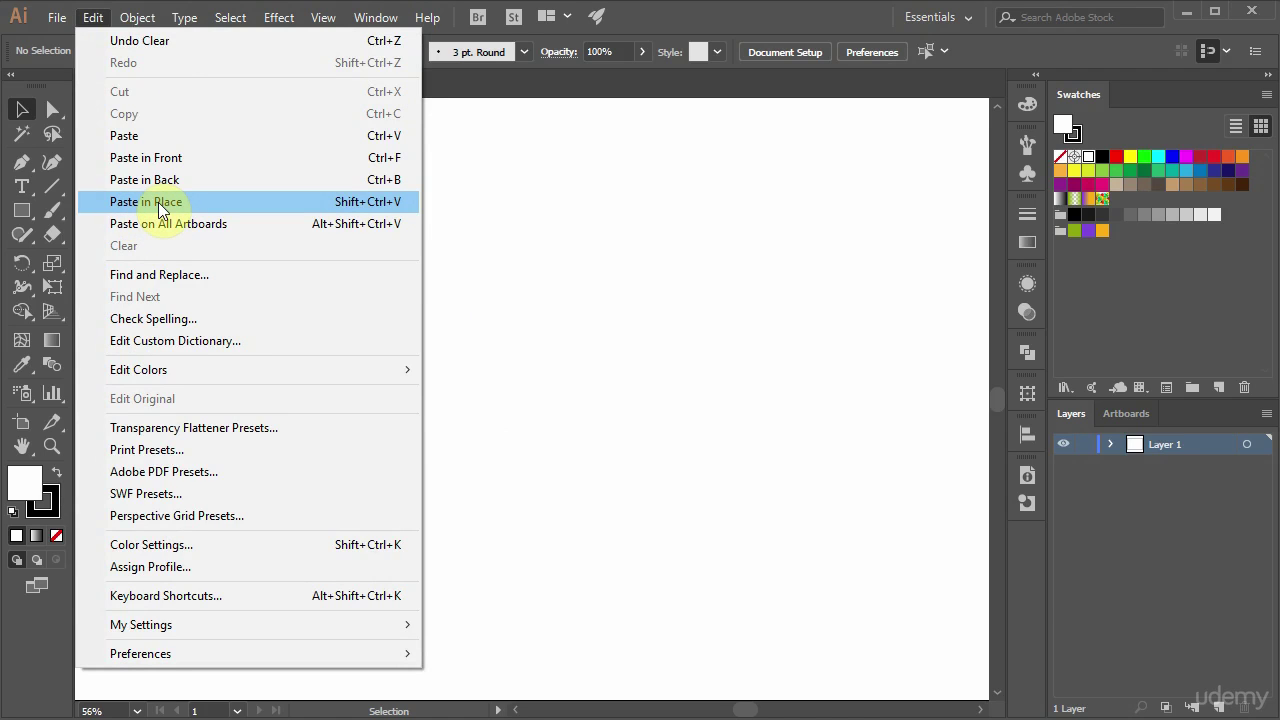
left_click(160, 208)
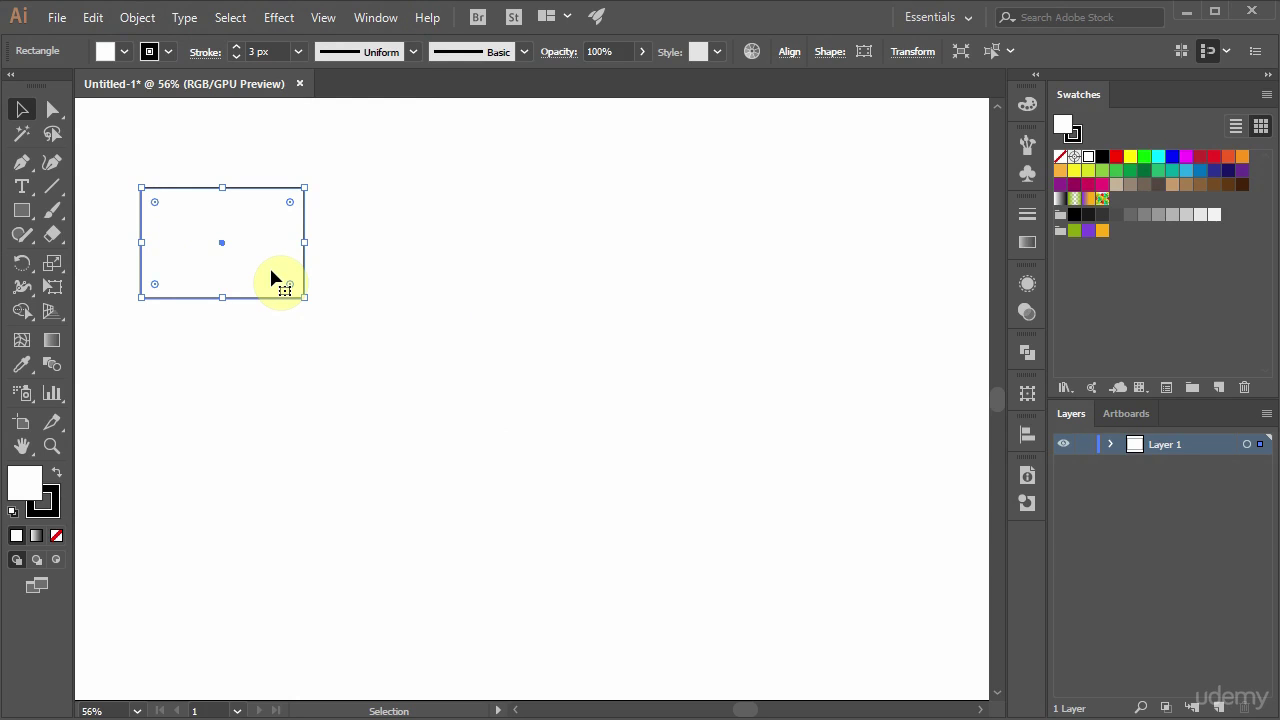
left_click_drag(226, 251, 278, 305)
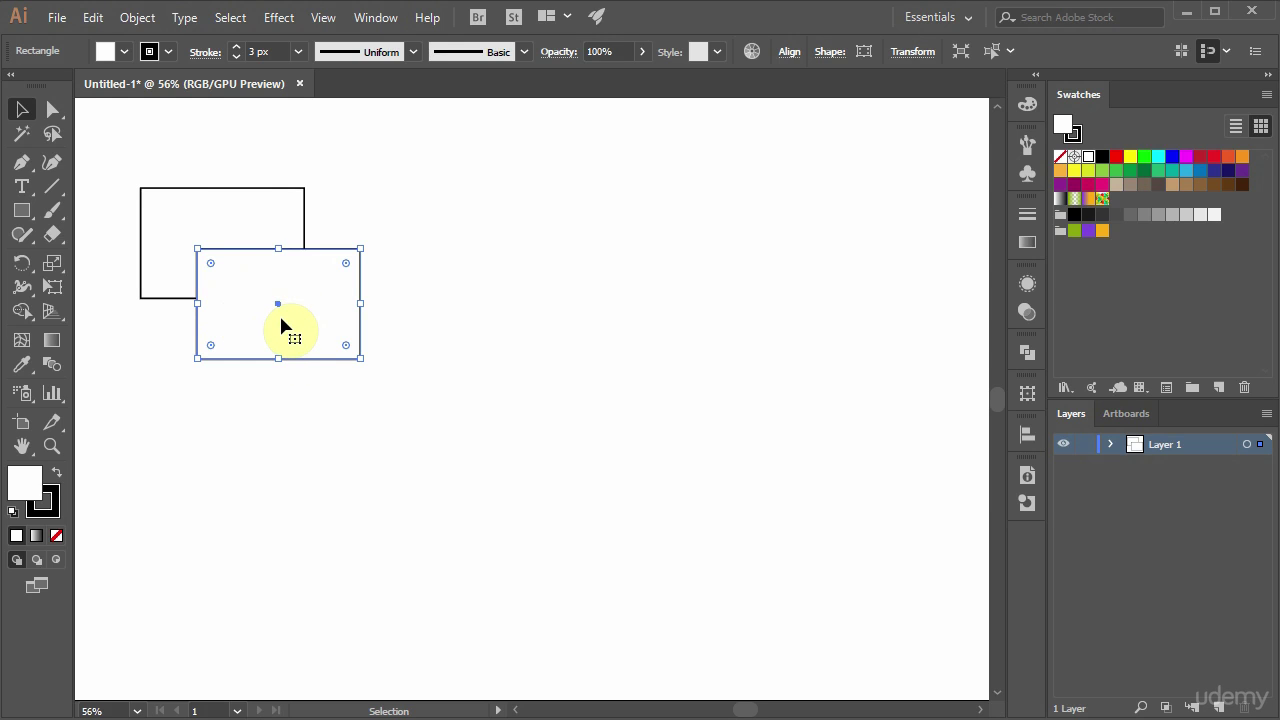
key("Delete")
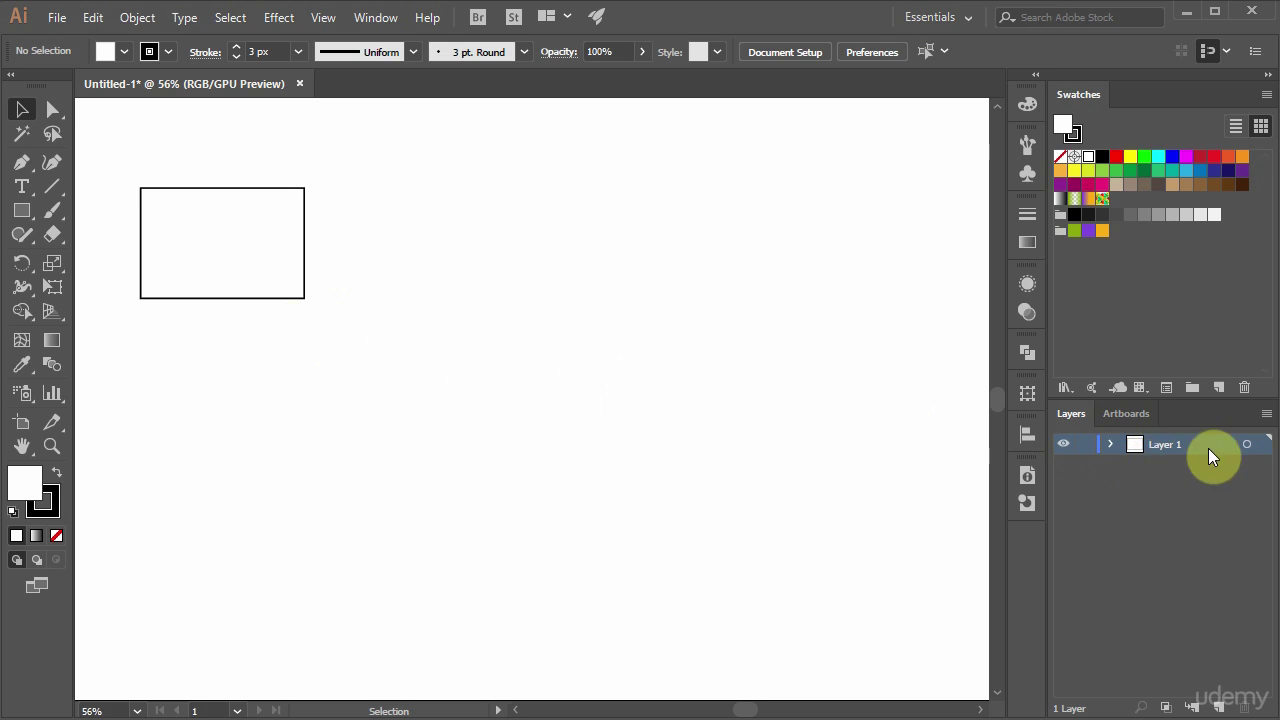
Create a new layer, paste the rectangle in front on it, and check the copy by switching the layer's visibility off and on.
left_click(1219, 707)
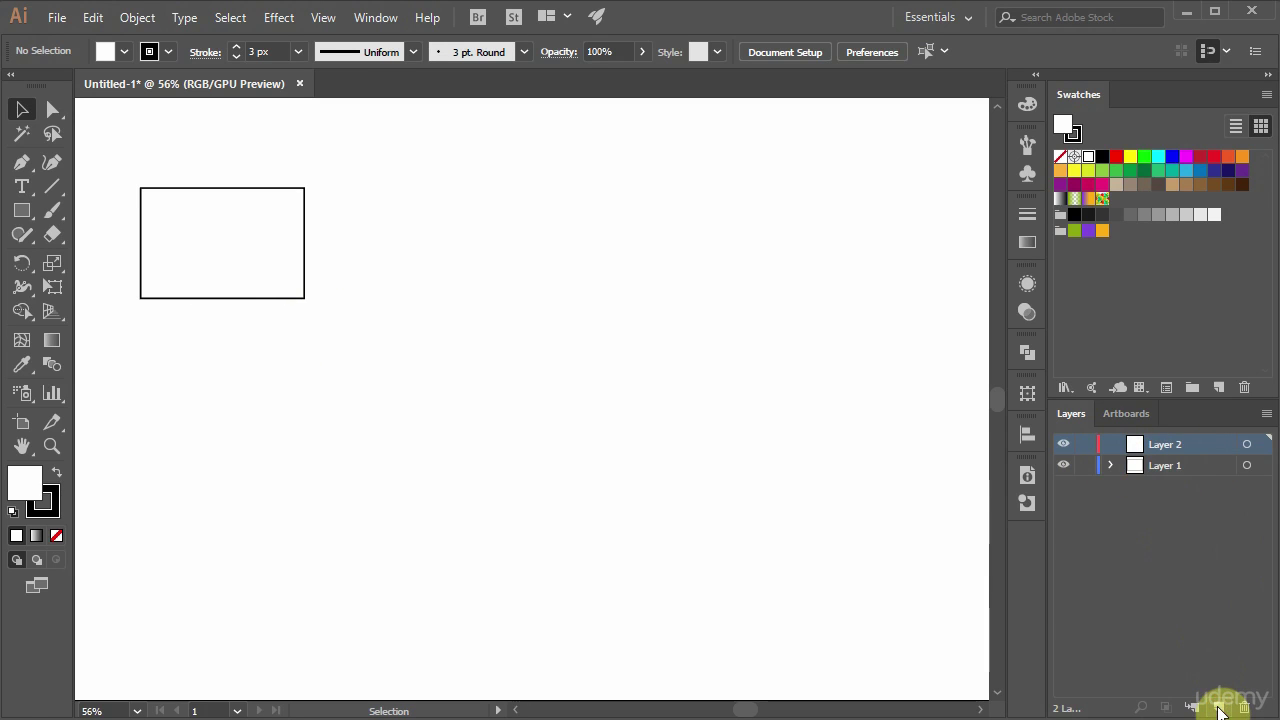
key("ctrl+f")
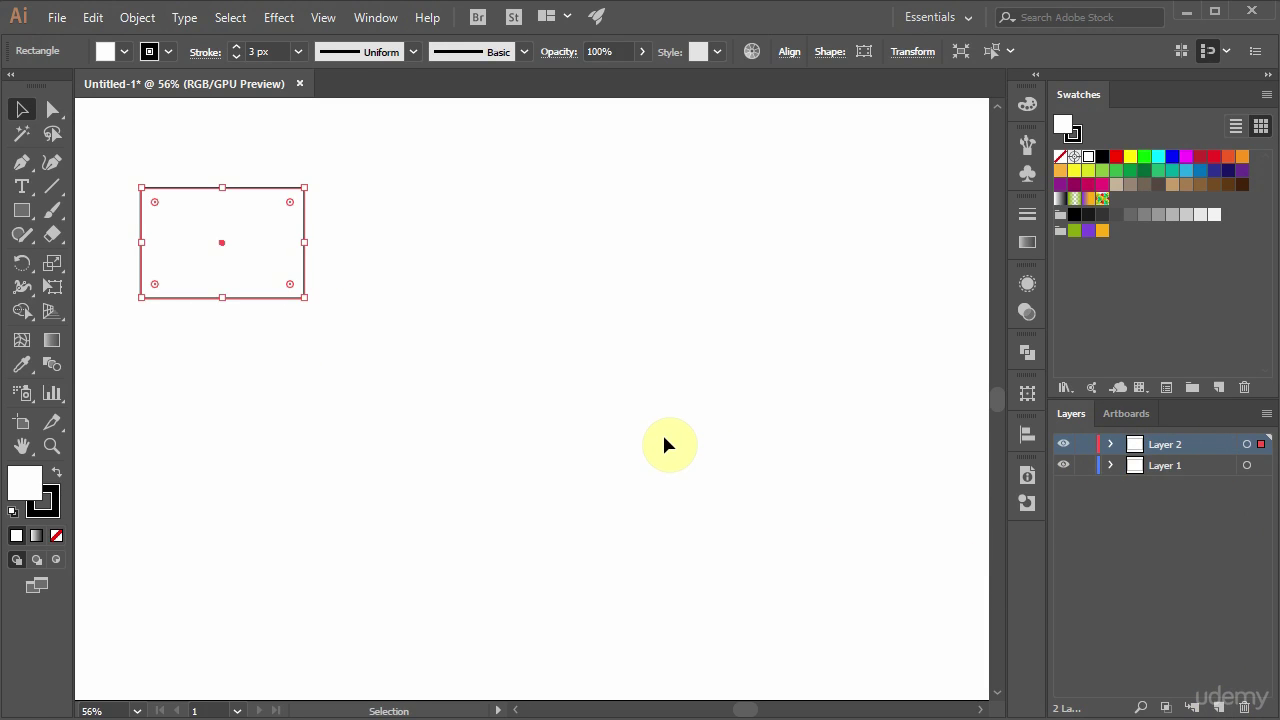
left_click(1063, 446)
left_click(1063, 446)
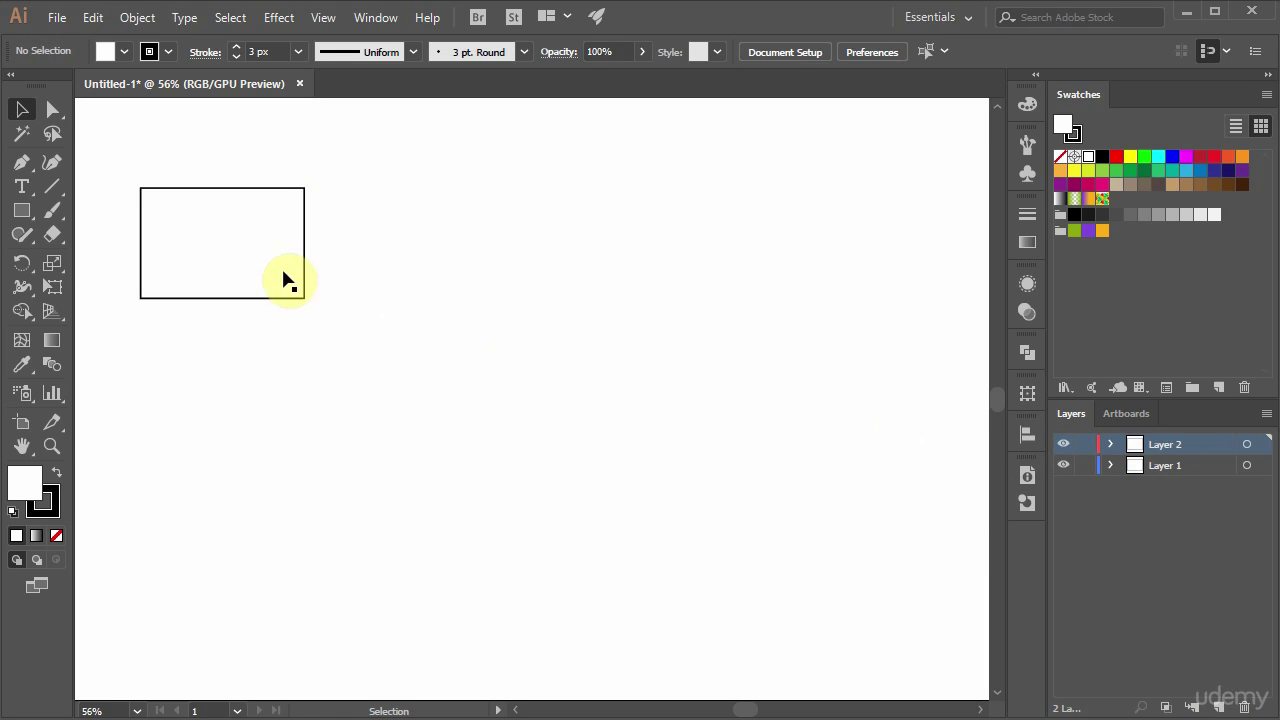
Move the pasted rectangle down and right of the original and delete the new layer with its contents.
left_click_drag(254, 258, 477, 333)
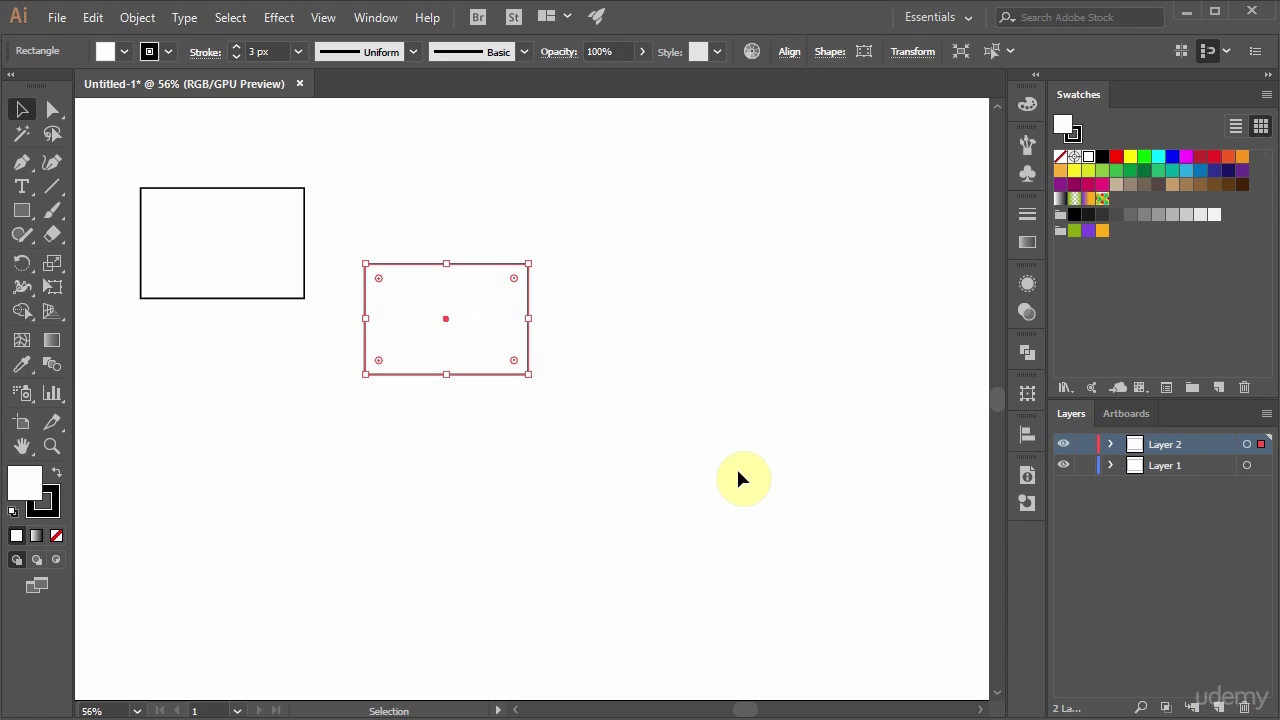
left_click(1244, 707)
left_click(707, 397)
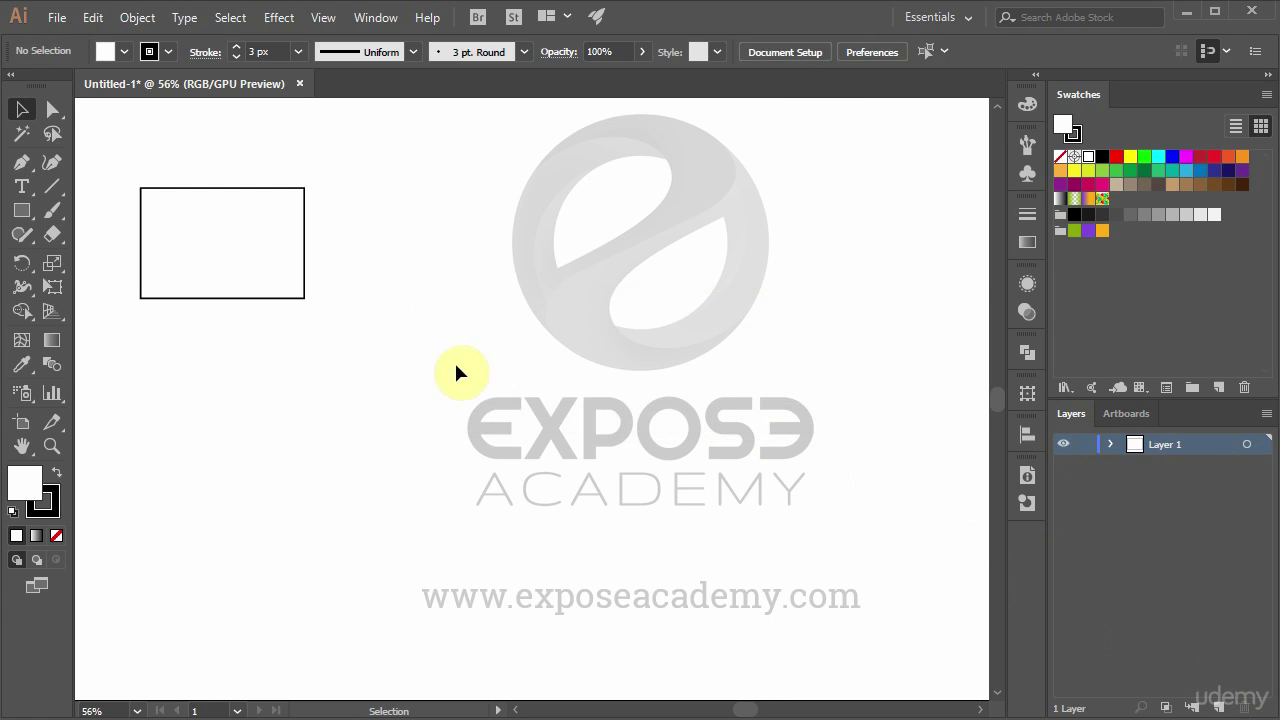
left_click(218, 279)
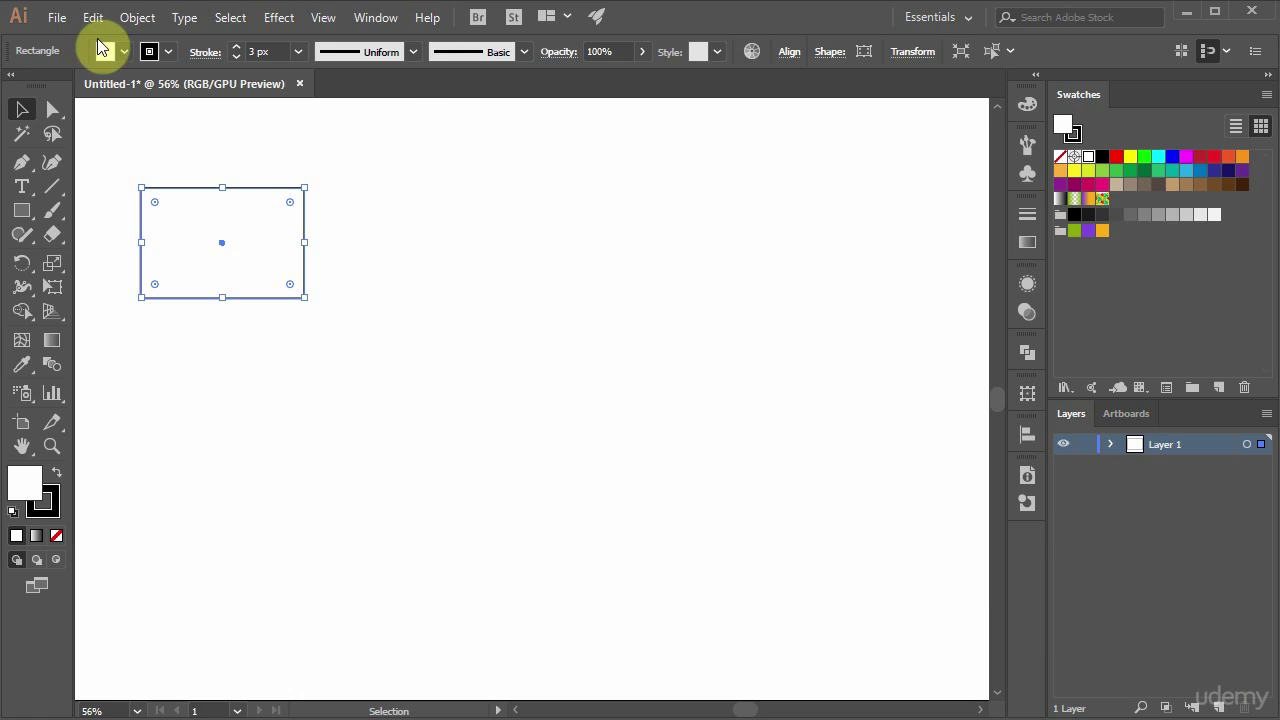
left_click(92, 17)
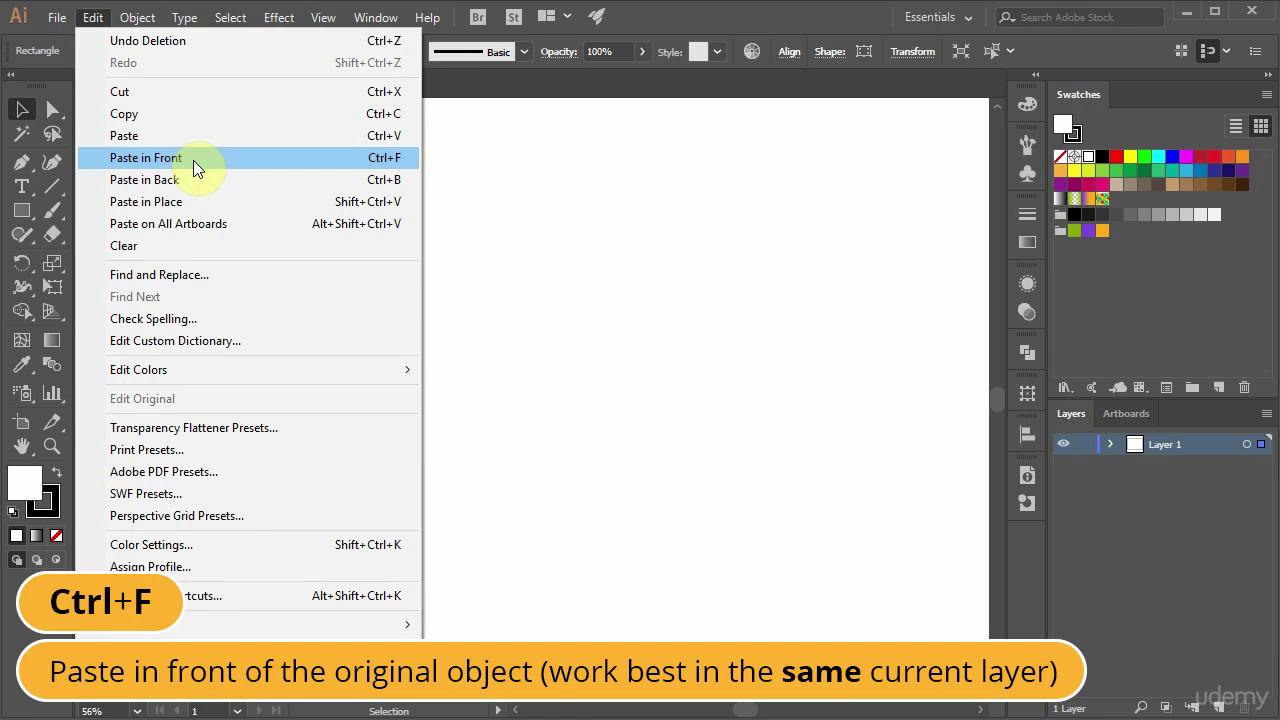
left_click(237, 203)
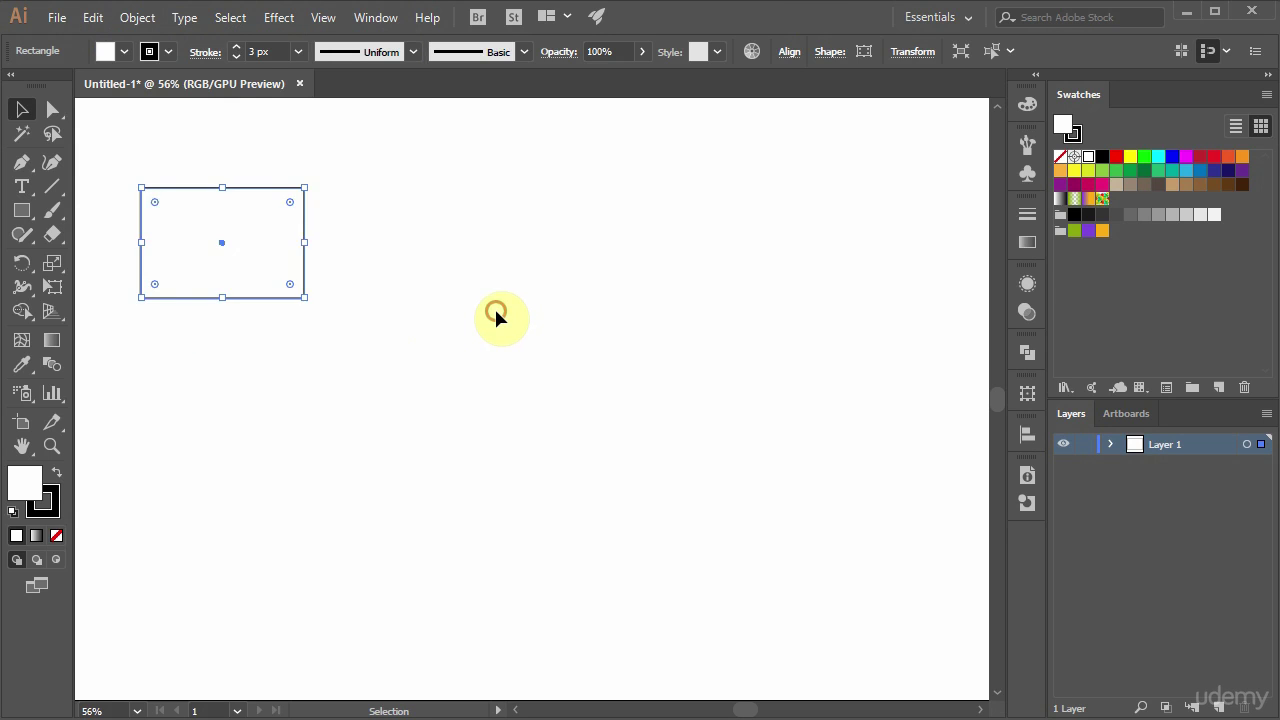
left_click(496, 312)
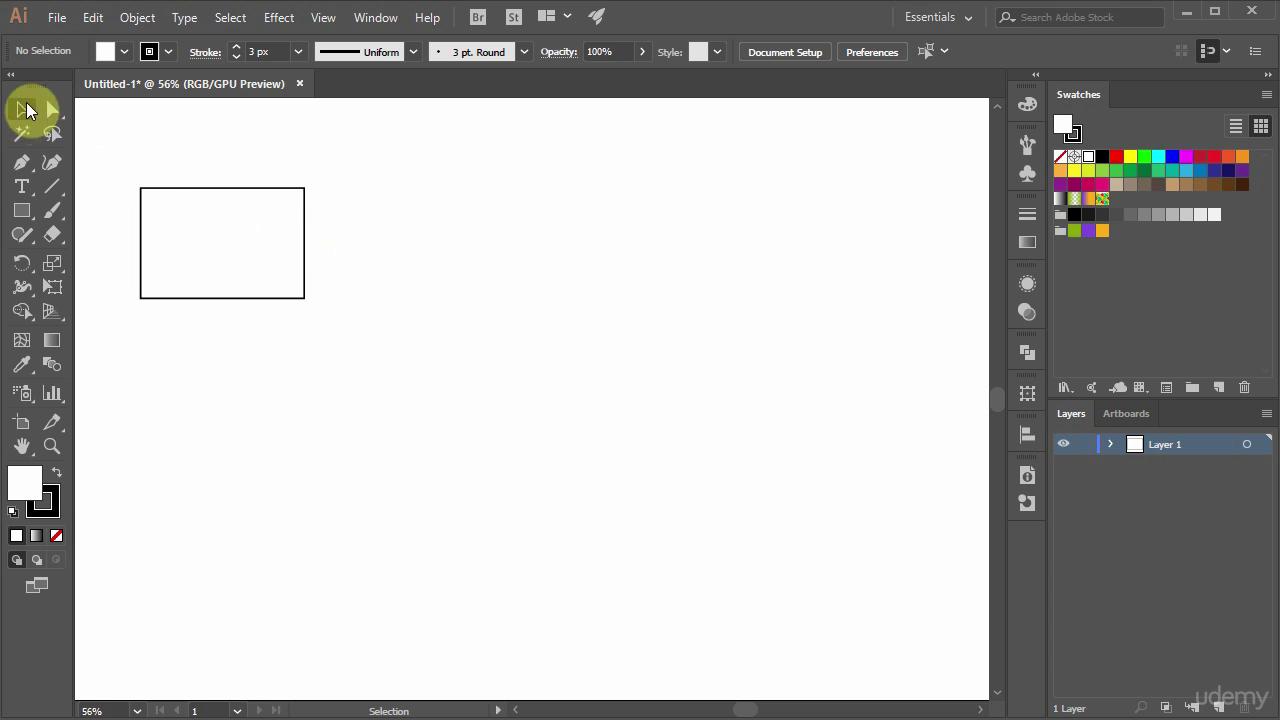
Duplicate the rectangle below and to its right, and use Transform Again to add a third one at the same offset.
left_click(262, 235)
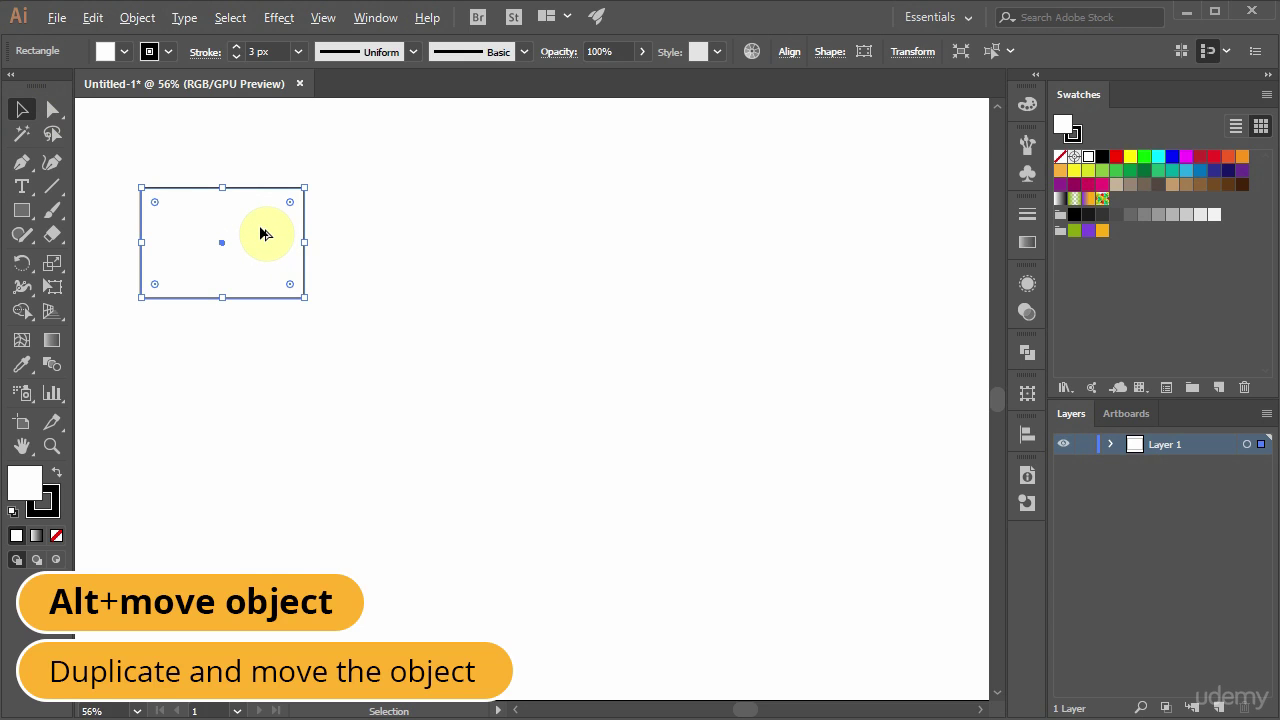
key("alt")
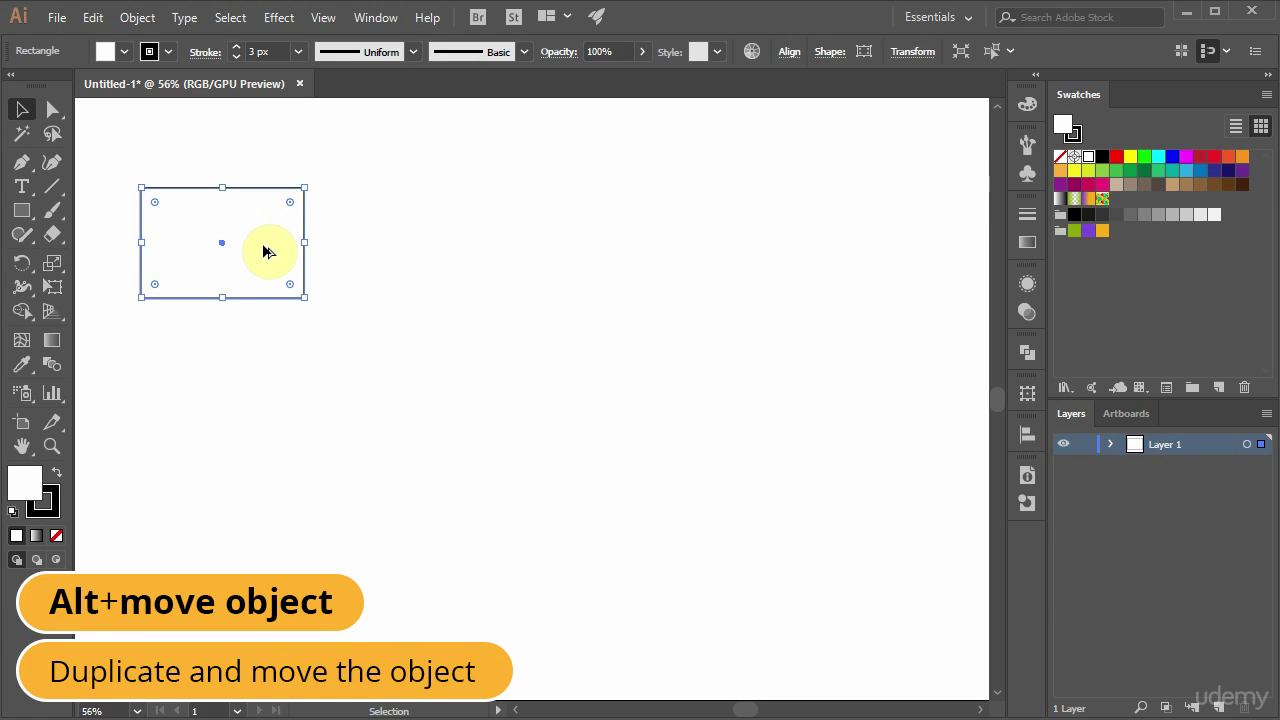
left_click_drag(264, 251, 358, 406)
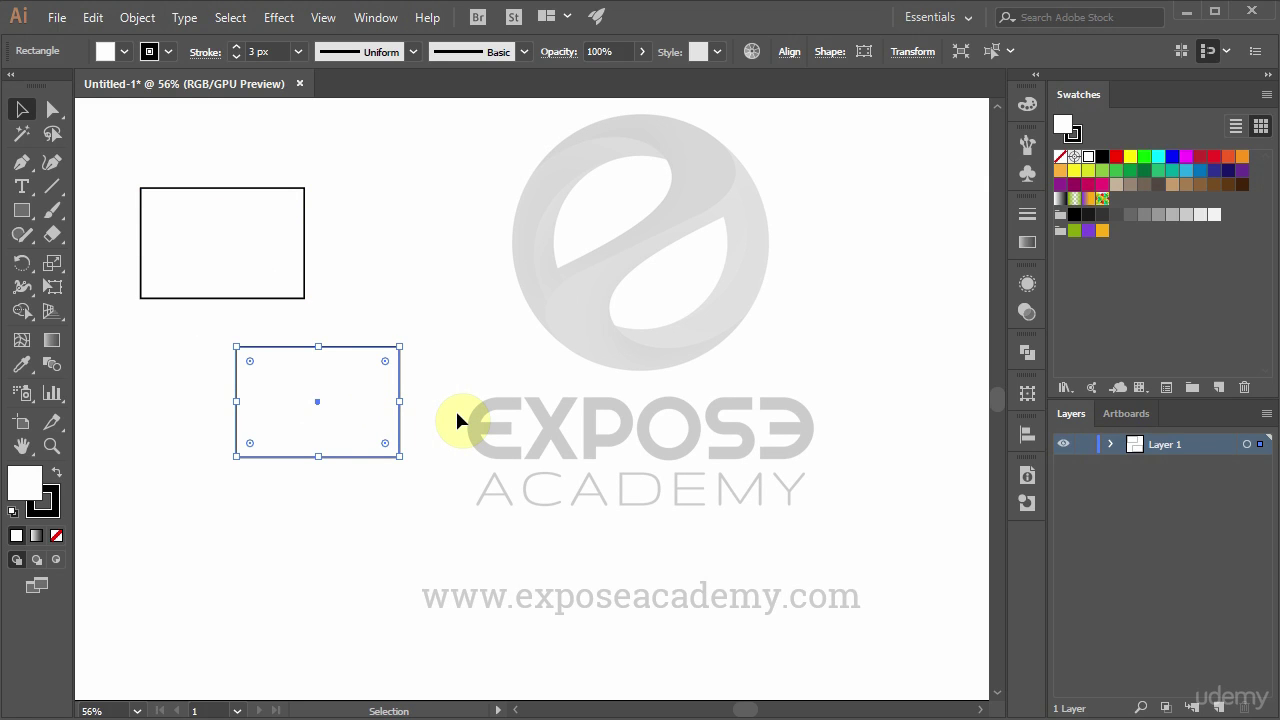
left_click(136, 19)
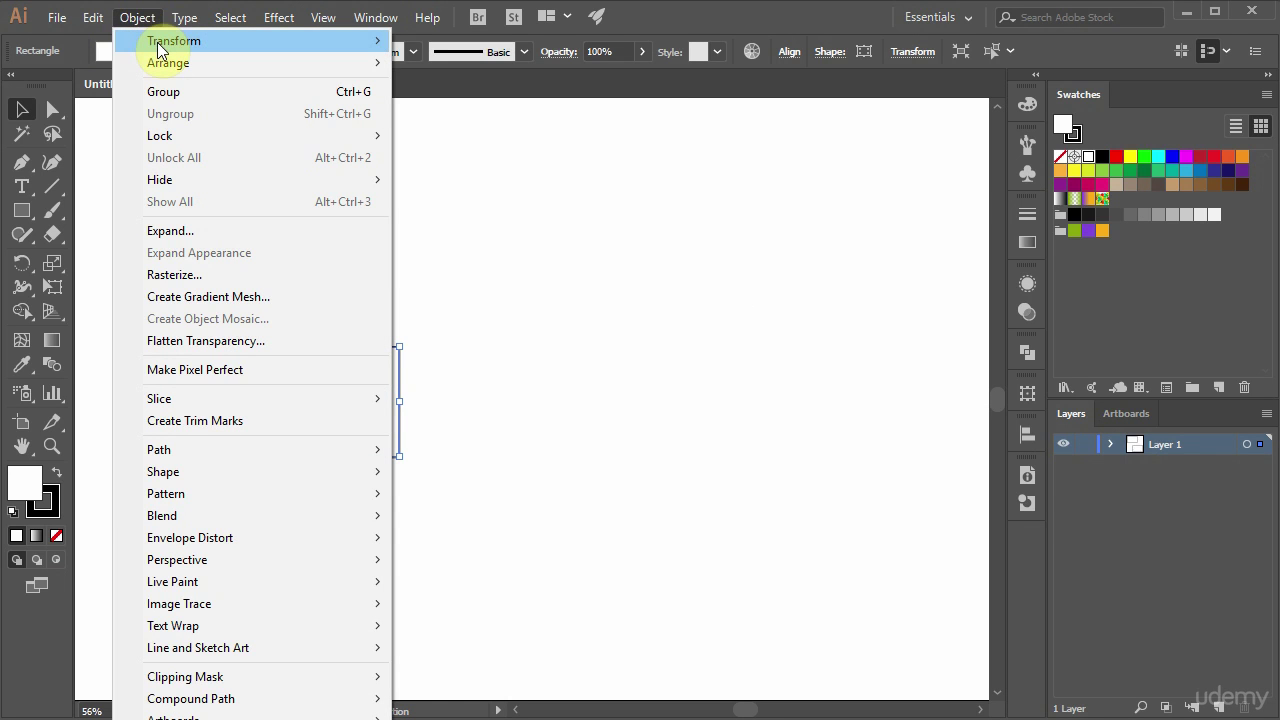
mouse_move(174, 40)
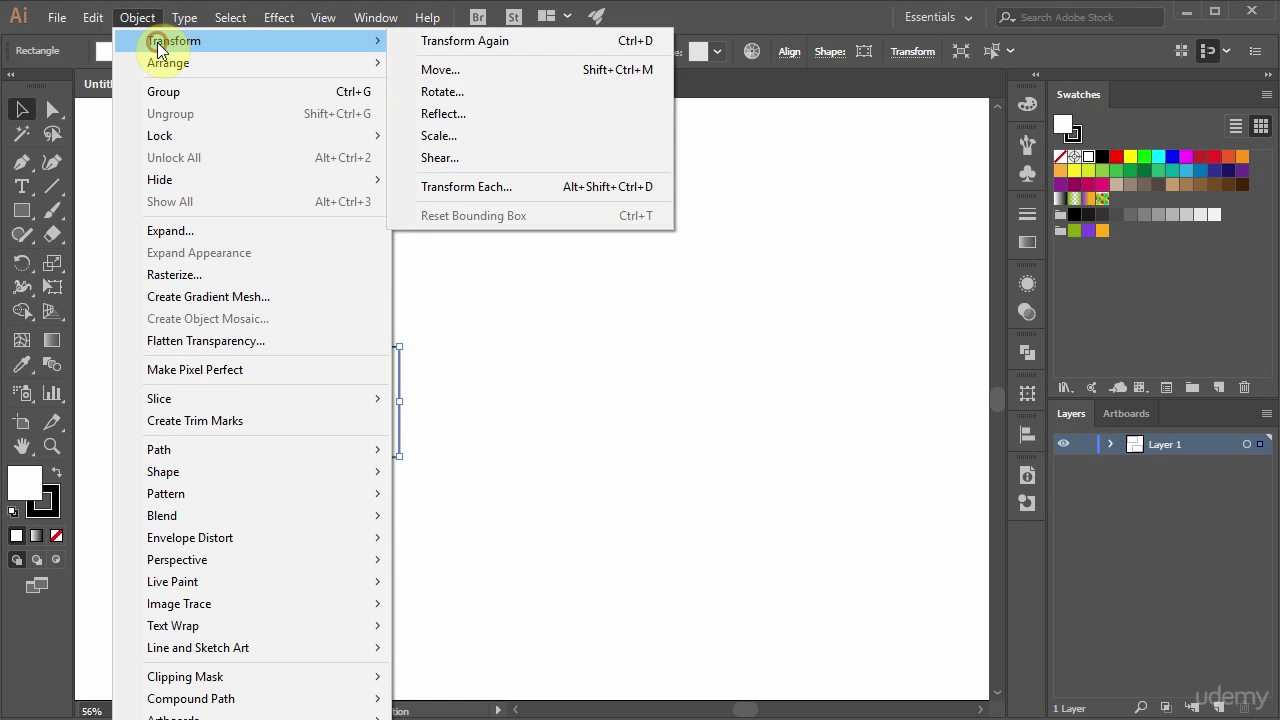
left_click(466, 40)
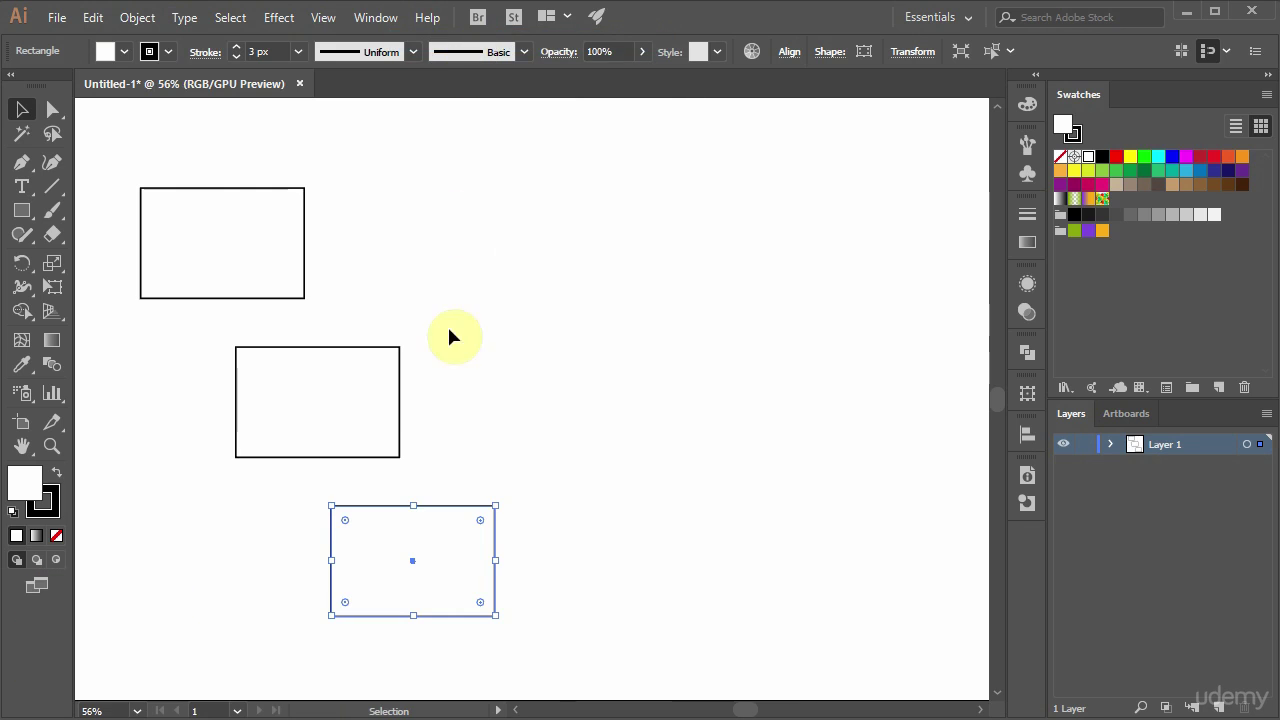
Move the third rectangle to the right of the first one, shift it slightly further right and down, and repeat that shift five times.
left_click_drag(446, 548, 467, 238)
left_click_drag(443, 281, 496, 291)
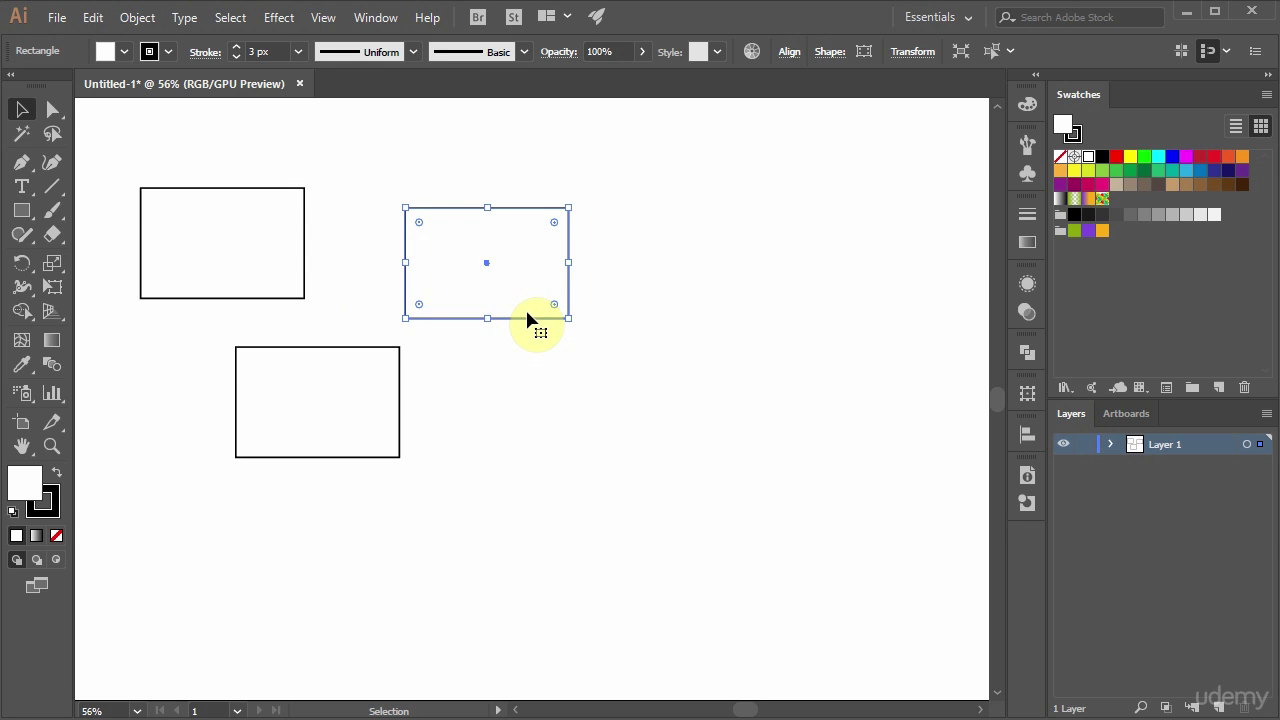
key("ctrl+d")
key("ctrl+d")
key("ctrl+d")
key("ctrl+d")
key("ctrl+d")
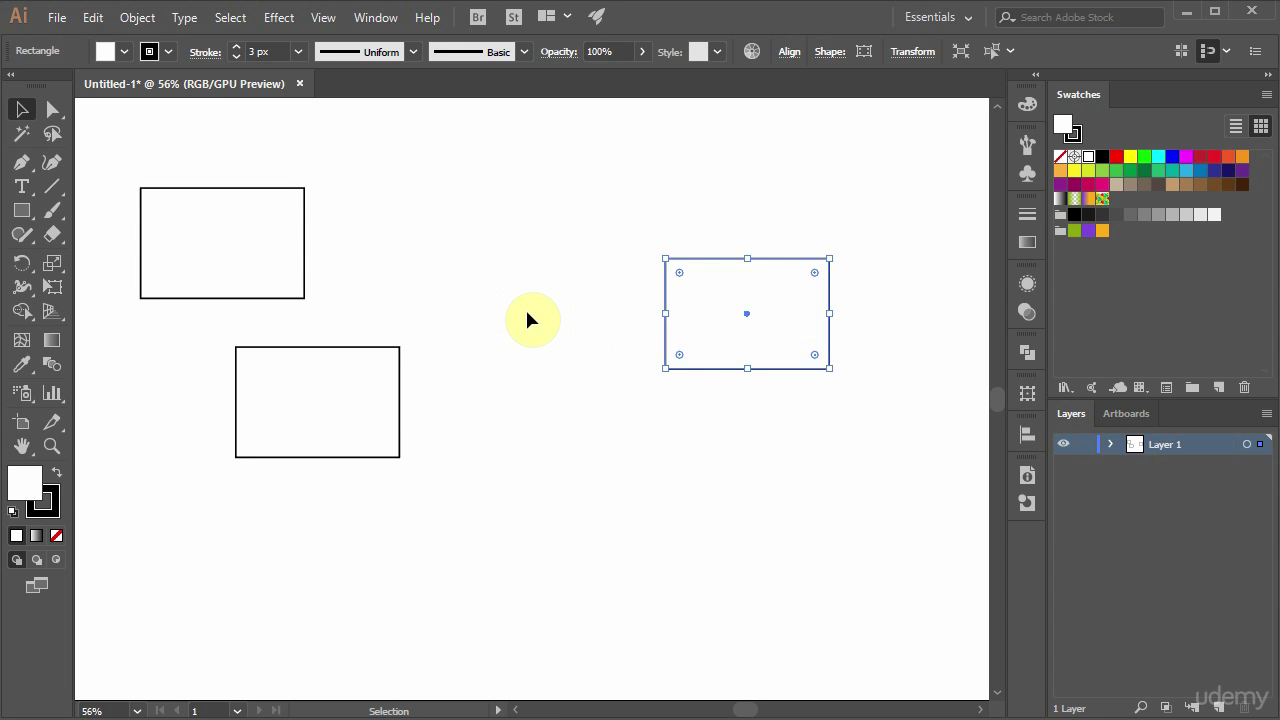
Duplicate the second rectangle slightly right and down, overlapping it, and repeat the duplication six times to form a diagonal cascade.
left_click(318, 412)
left_click_drag(281, 437, 331, 455)
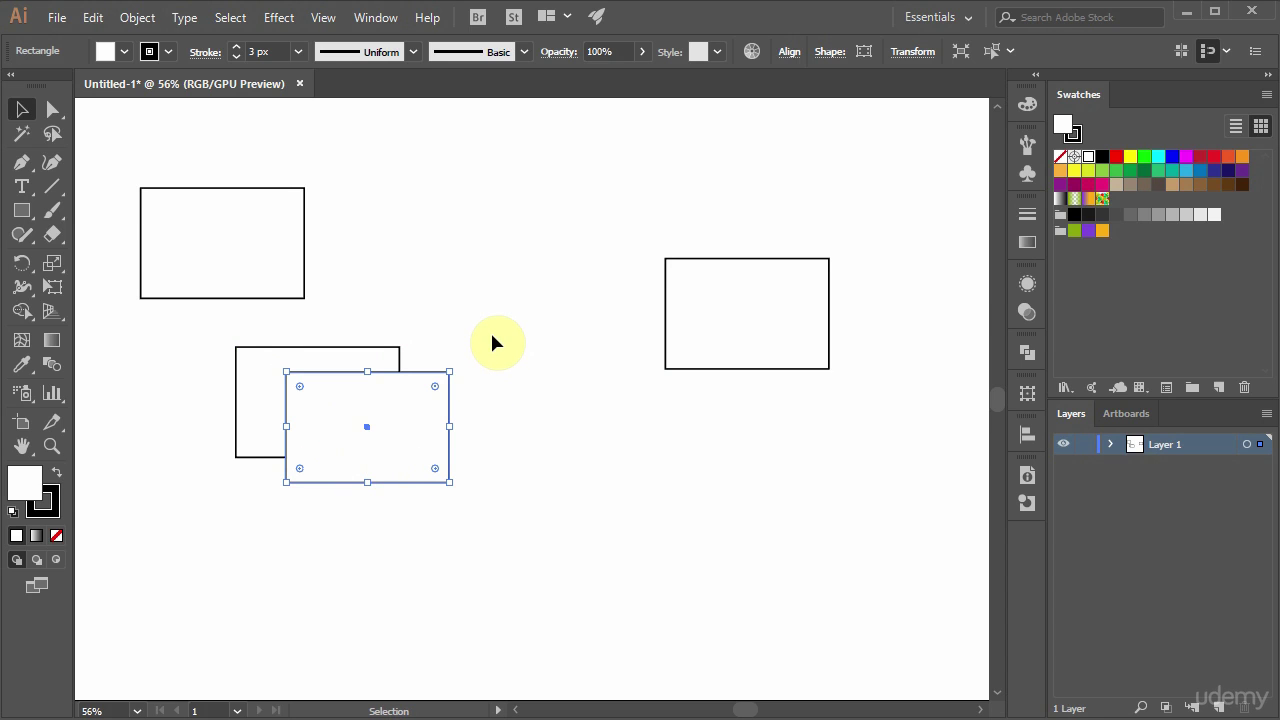
key("a")
key("ctrl+d")
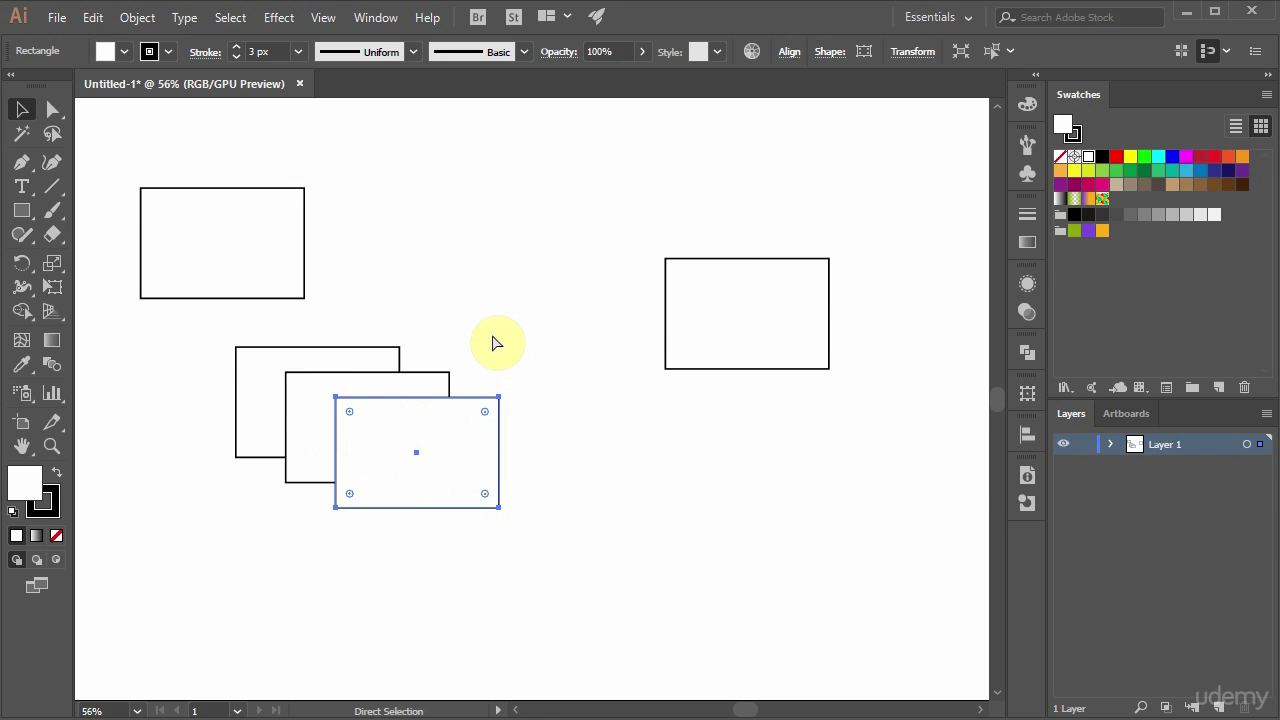
key("ctrl+d")
key("ctrl+d")
key("ctrl+d")
key("ctrl+d")
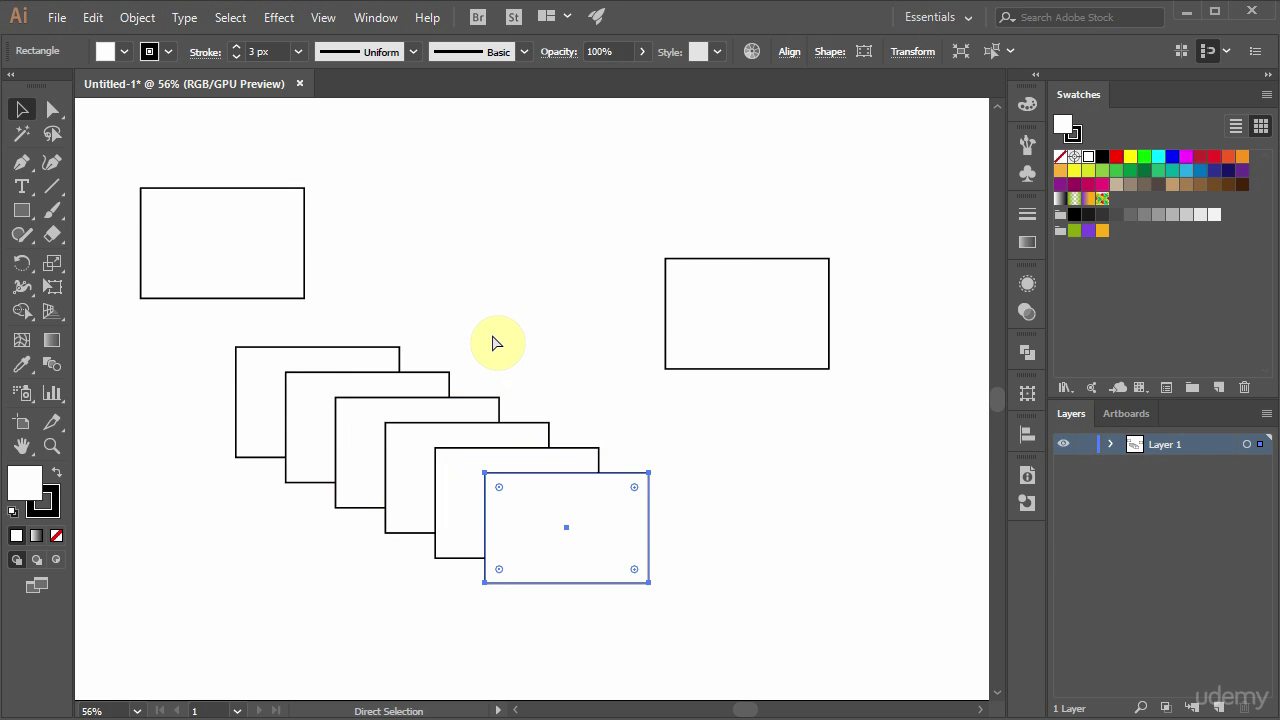
key("ctrl+d")
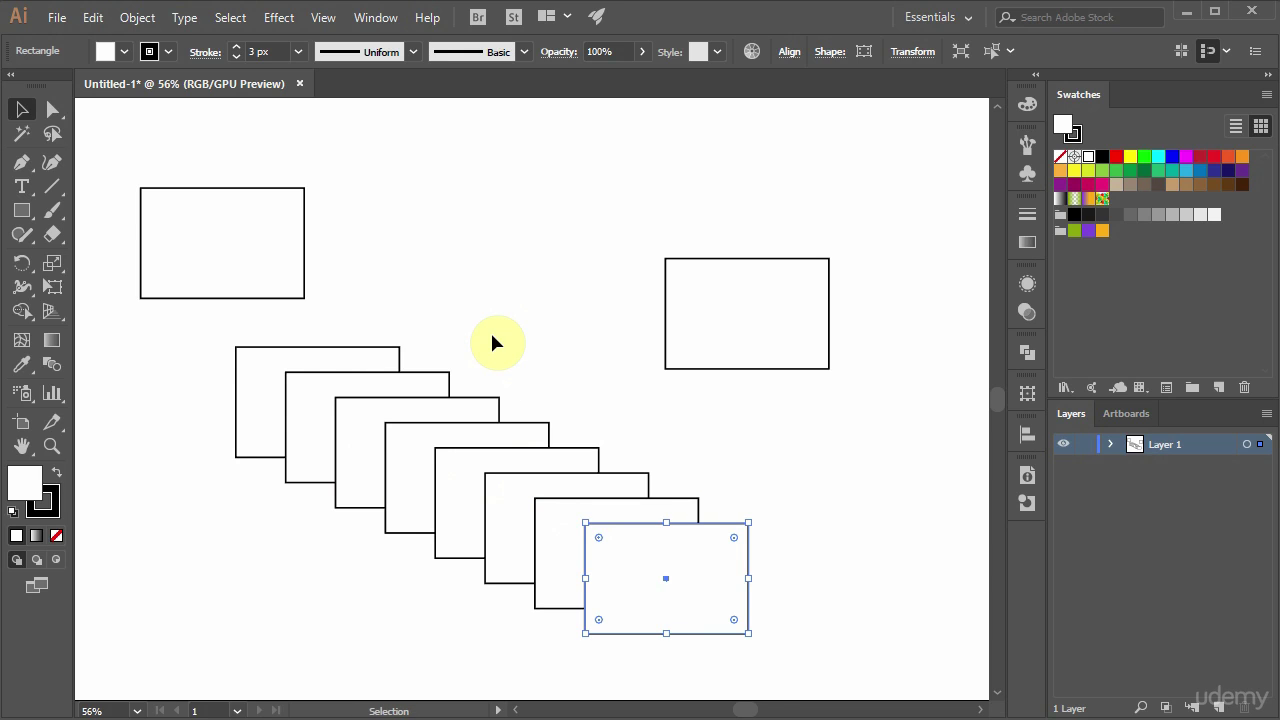